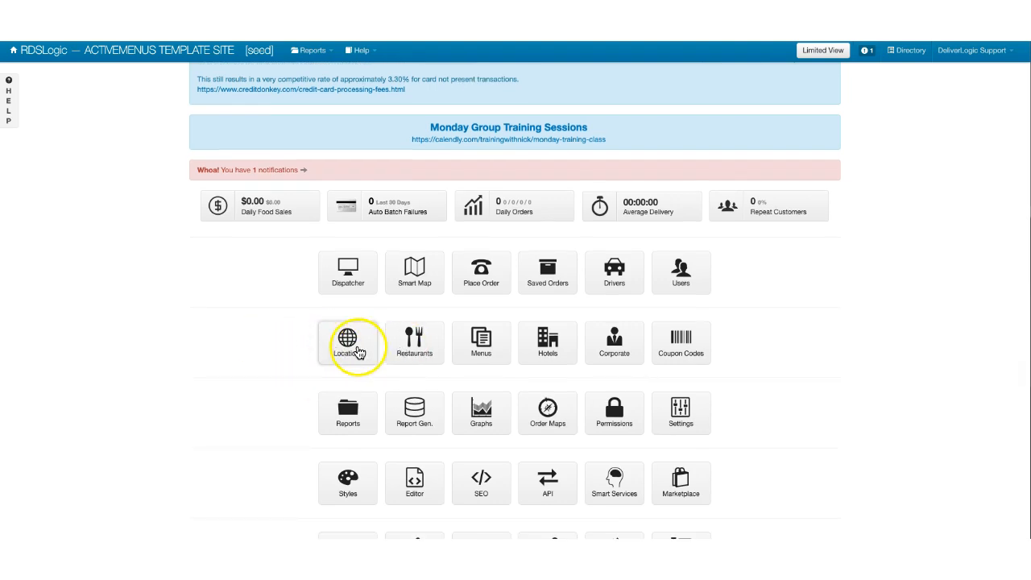
Open the restaurants' global fees and fill the Easy Zoning tiers from the Driver Avg. $15 per hour template.
{"action": "left_click", "coordinate": [412, 346]}
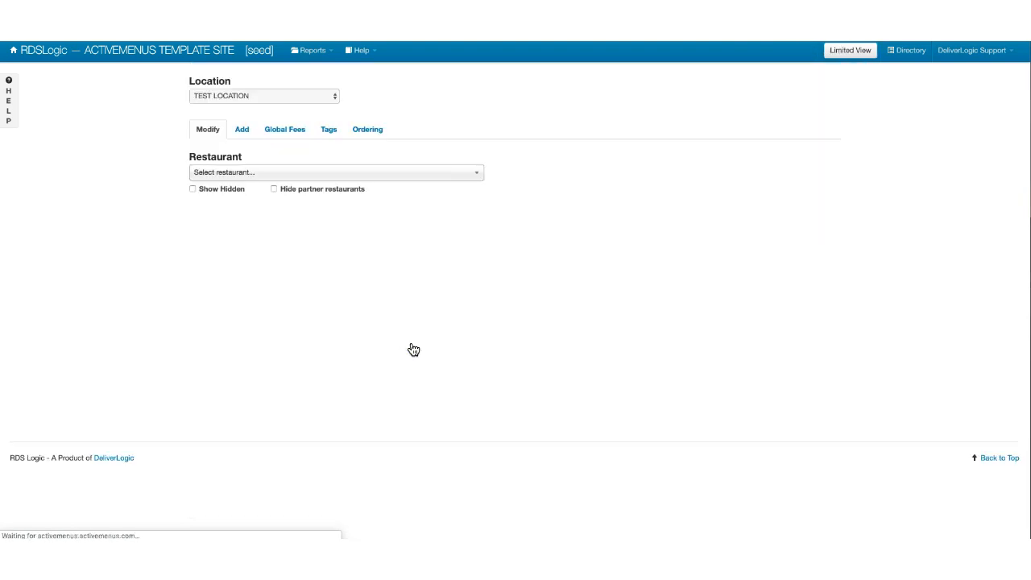
{"action": "left_click", "coordinate": [283, 130]}
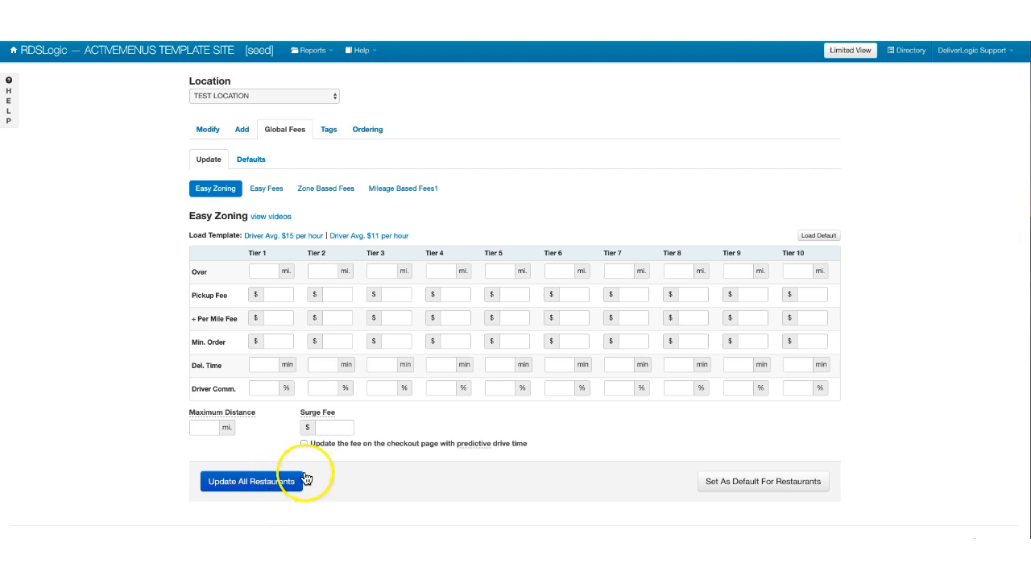
{"action": "left_click", "coordinate": [819, 241]}
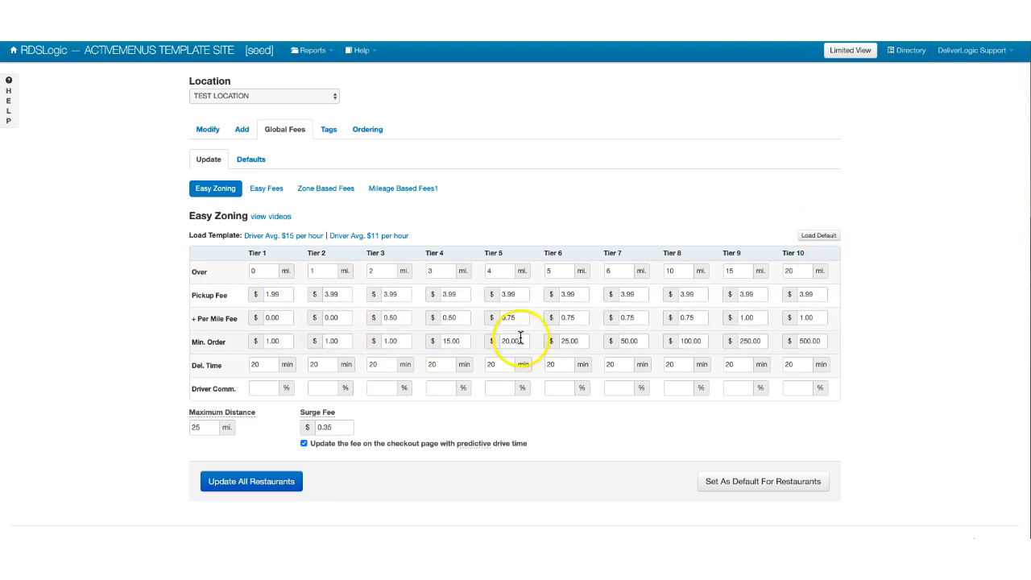
{"action": "left_click", "coordinate": [291, 237]}
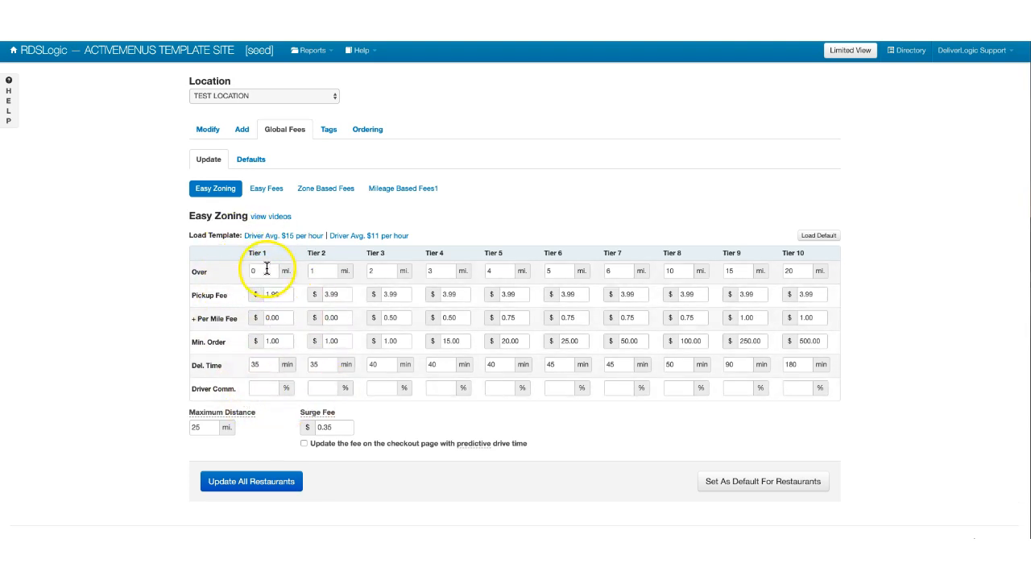
Set the Tier 1 pickup fee to $.99, then update all restaurants and set the fees as the restaurant default.
{"action": "left_click", "coordinate": [271, 297]}
{"action": "key", "text": "BackSpace"}
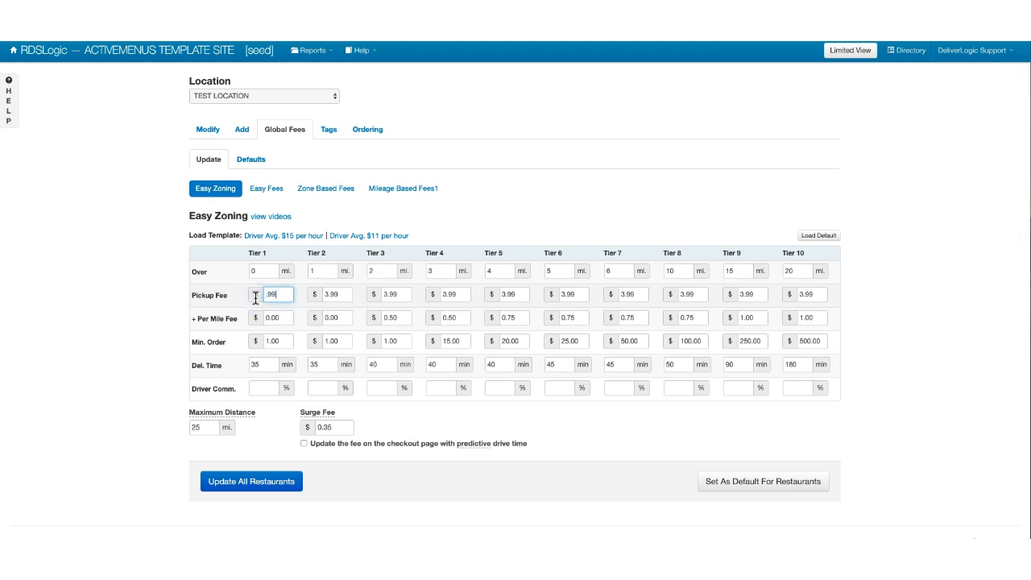
{"action": "left_click", "coordinate": [264, 481]}
{"action": "left_click", "coordinate": [428, 259]}
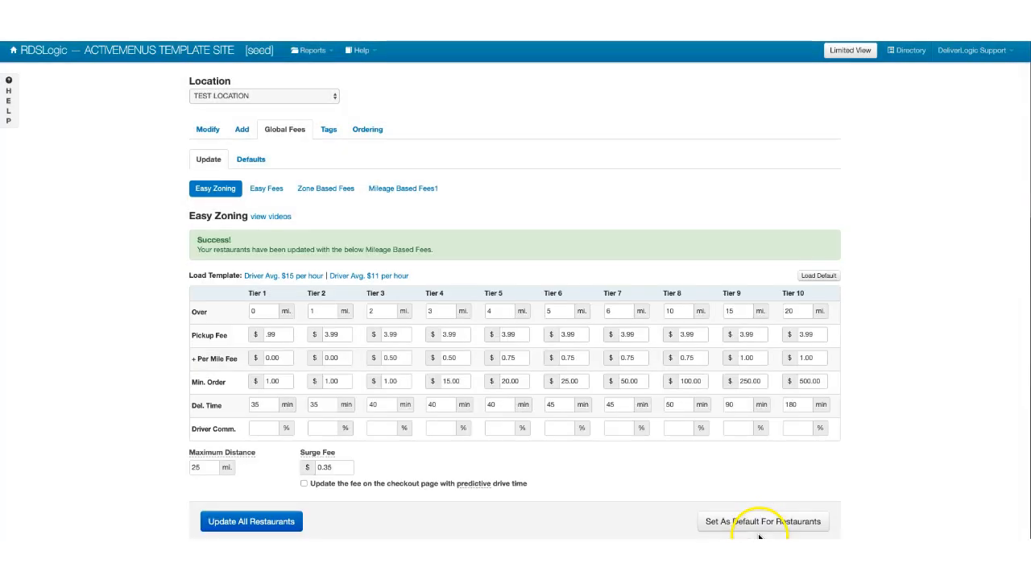
{"action": "left_click", "coordinate": [748, 522]}
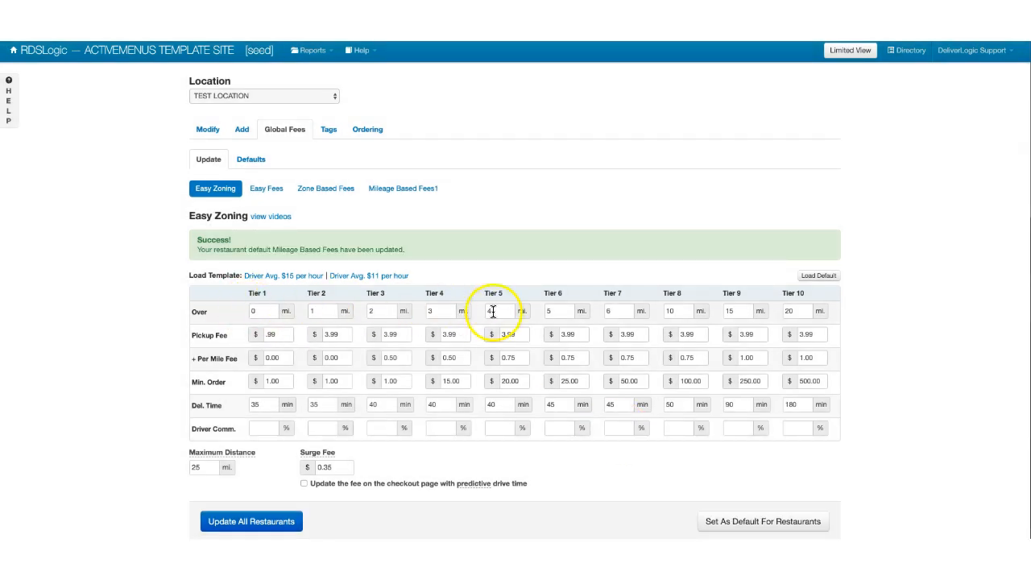
Set the minimum order to $50 for Tier 8 and $100 for Tiers 9 and 10.
{"action": "scroll", "coordinate": [733, 310], "scroll_direction": "down", "scroll_amount": 1}
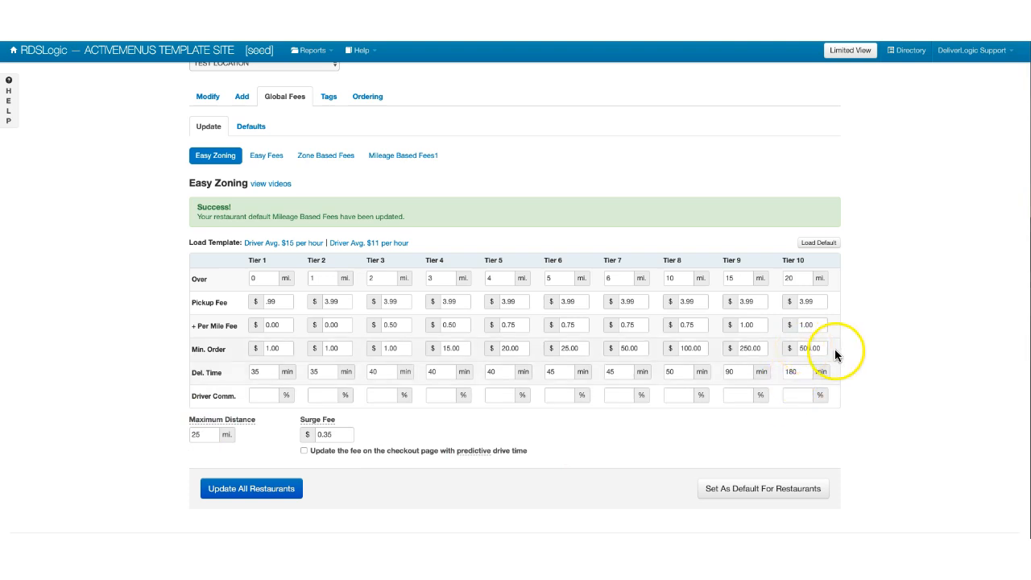
{"action": "left_click", "coordinate": [750, 348]}
{"action": "left_click_drag", "start_coordinate": [749, 347], "coordinate": [728, 348]}
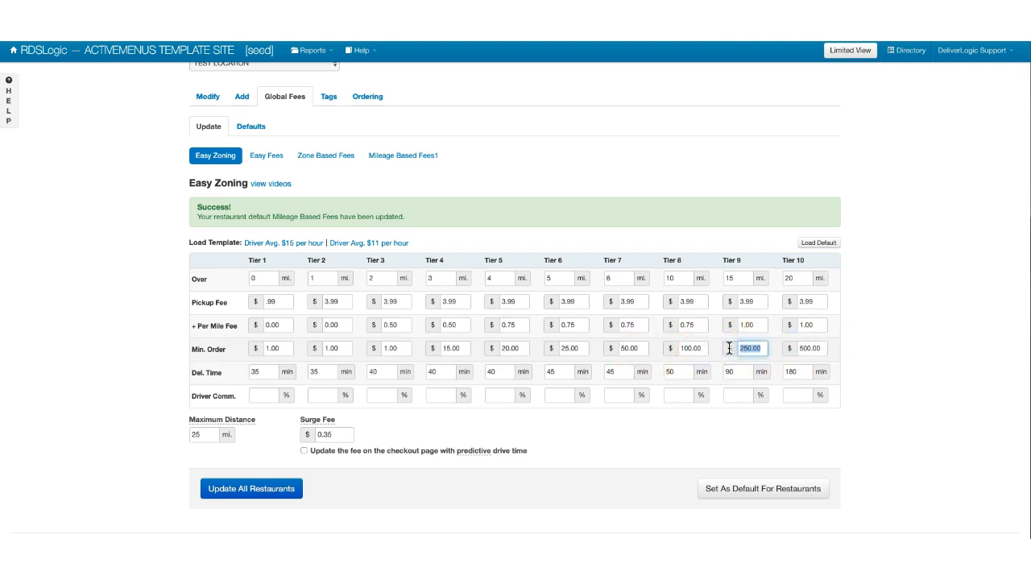
{"action": "key", "text": "Tab"}
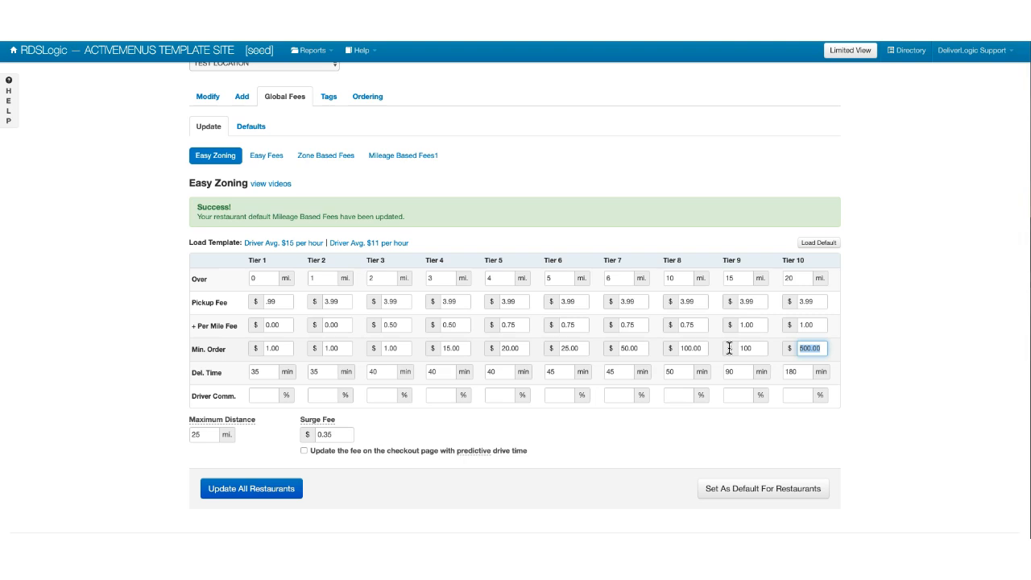
{"action": "type", "text": "100"}
{"action": "left_click_drag", "start_coordinate": [703, 348], "coordinate": [668, 348]}
{"action": "type", "text": "50"}
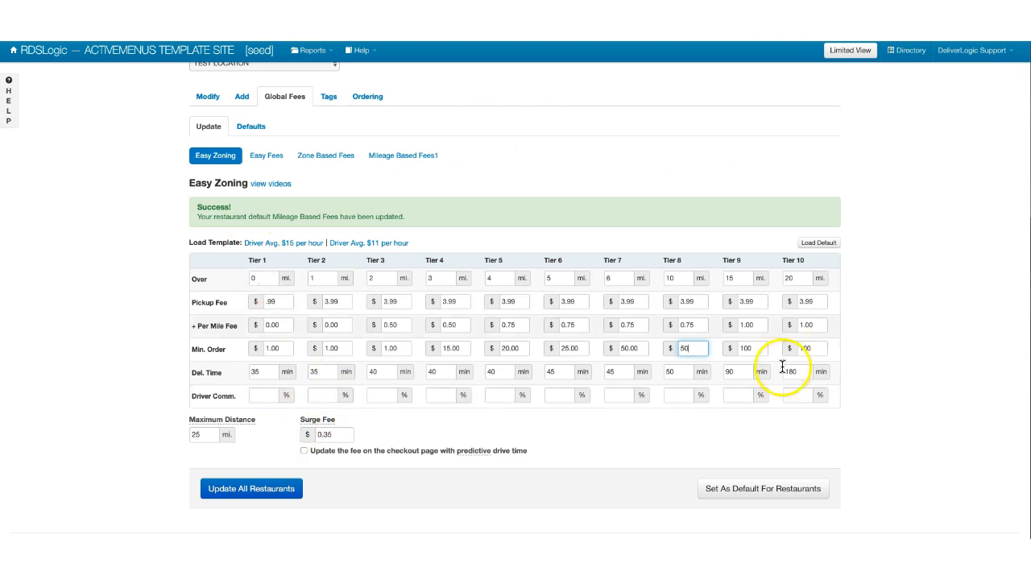
Apply the revised Easy Zoning minimum orders to all restaurants and set them as the restaurant default.
{"action": "left_click", "coordinate": [257, 489]}
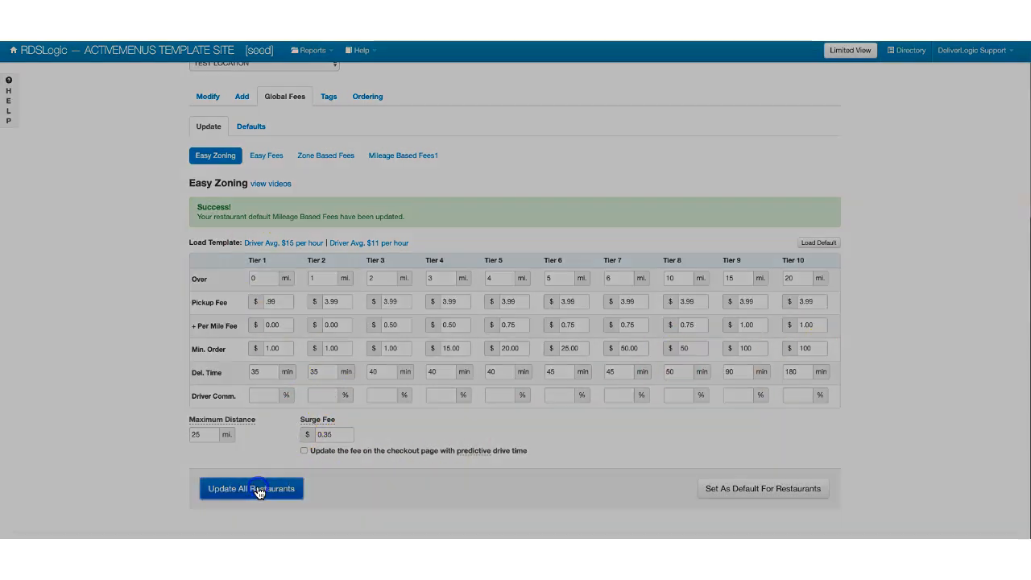
{"action": "left_click", "coordinate": [414, 259]}
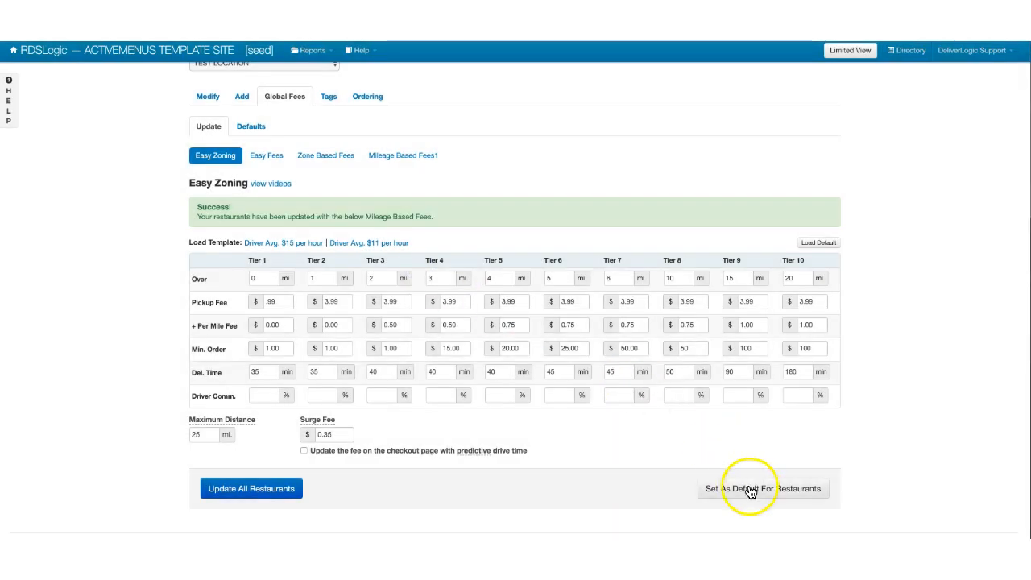
{"action": "left_click", "coordinate": [749, 489]}
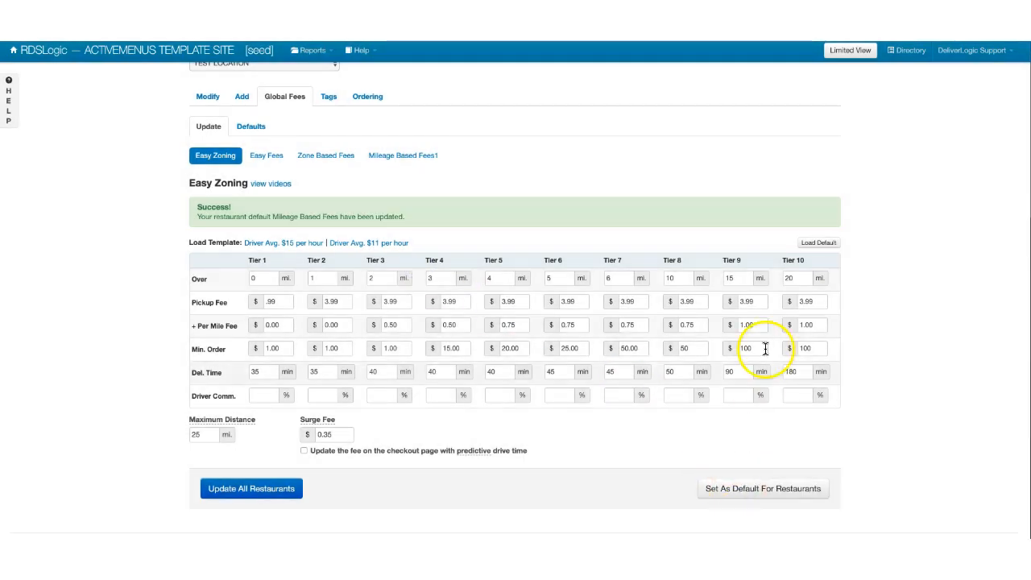
Open the zone based global fees and choose the TEST LOCATION zone.
{"action": "left_click", "coordinate": [265, 155]}
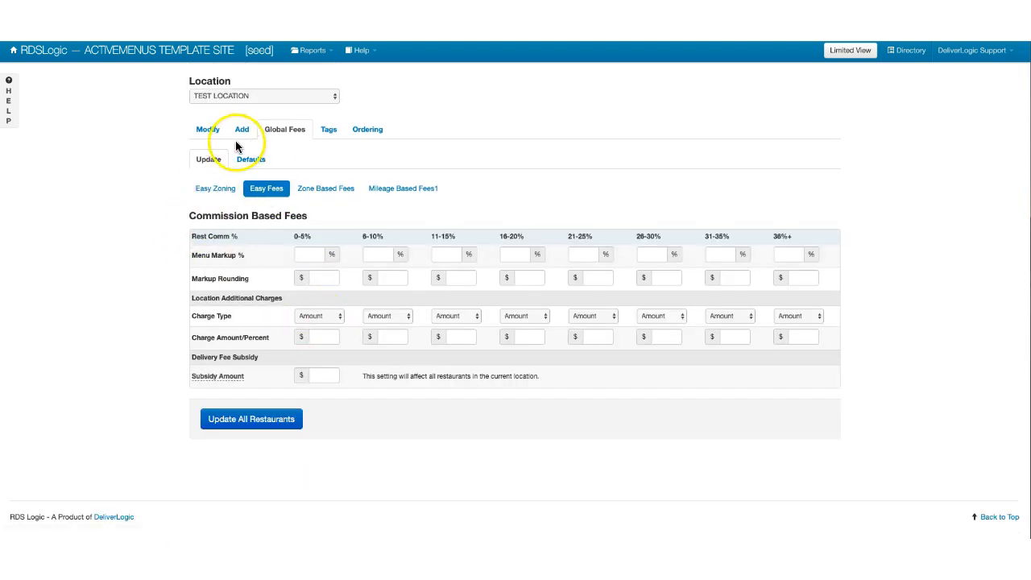
{"action": "left_click", "coordinate": [326, 190]}
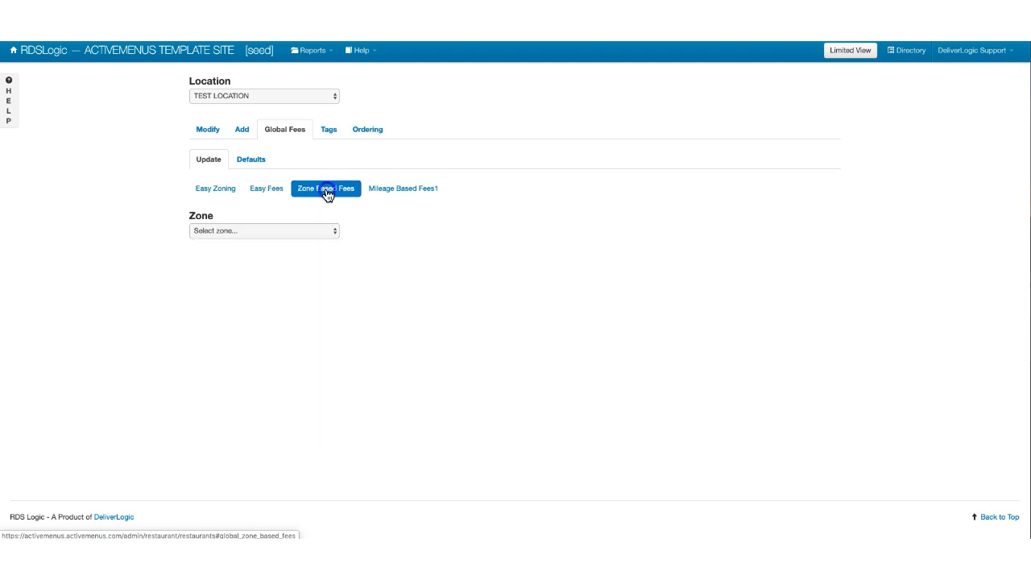
{"action": "left_click", "coordinate": [290, 233]}
{"action": "left_click", "coordinate": [280, 244]}
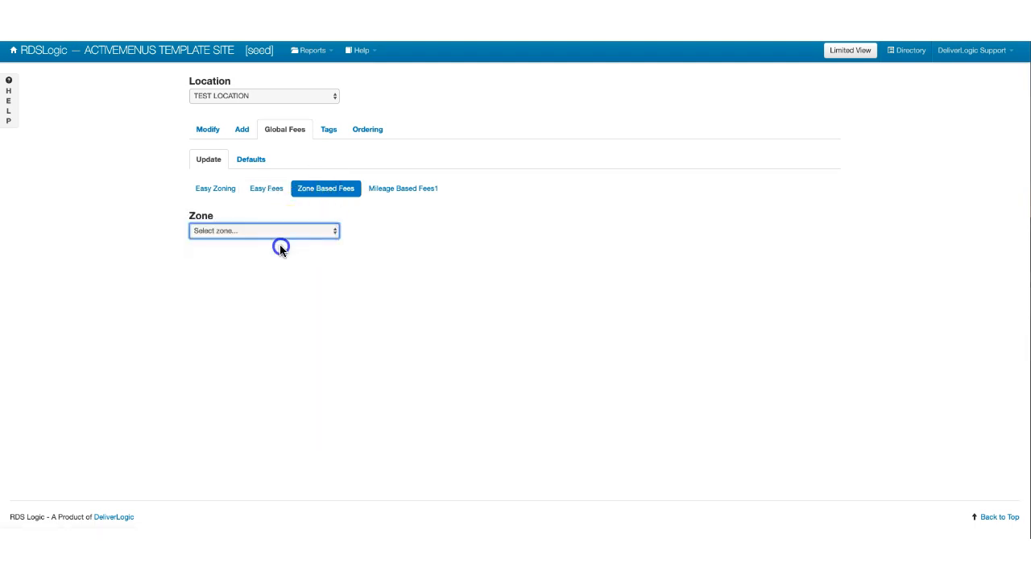
{"action": "left_click", "coordinate": [280, 232]}
{"action": "left_click", "coordinate": [279, 239]}
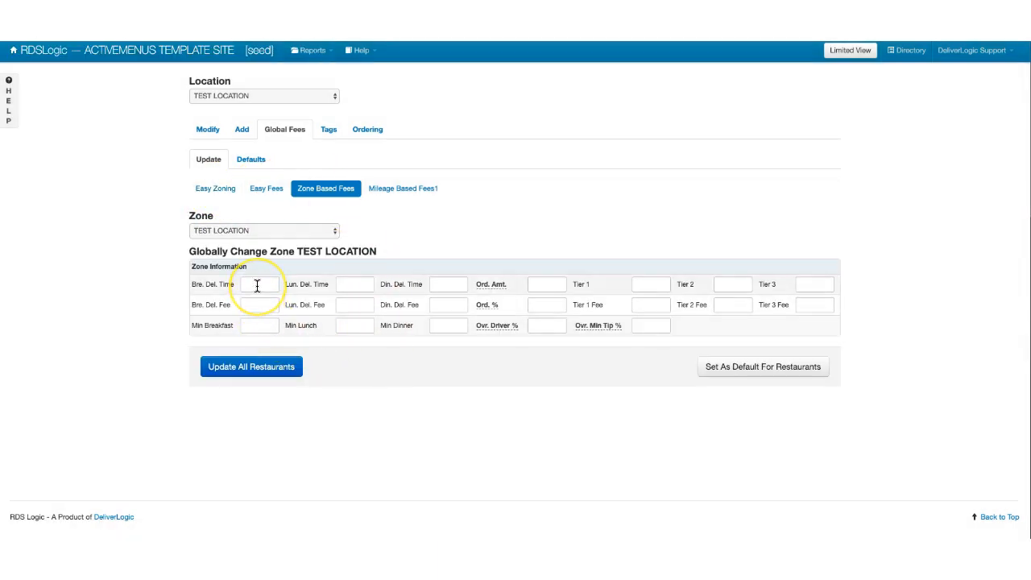
Set the zone's breakfast, lunch and dinner delivery times to 10.
{"action": "left_click", "coordinate": [256, 285]}
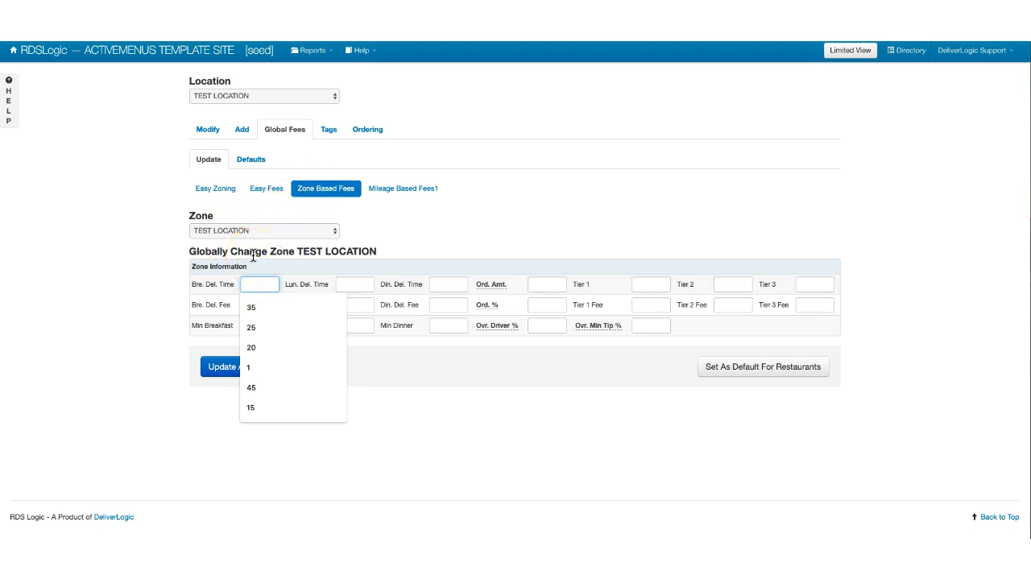
{"action": "type", "text": "10"}
{"action": "key", "text": "Tab"}
{"action": "type", "text": "10"}
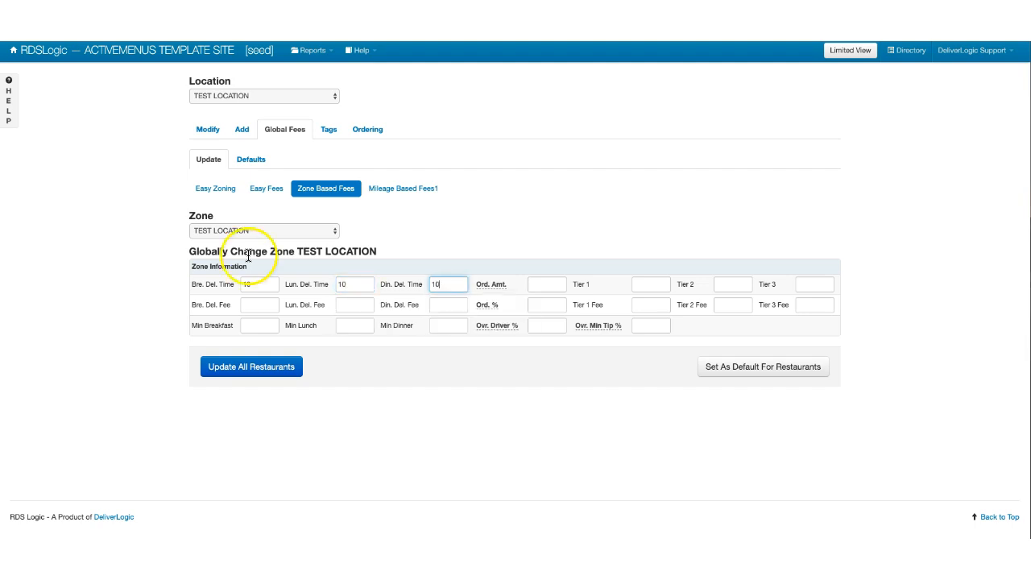
Set the zone's breakfast, lunch and dinner delivery fees to 1.
{"action": "left_click", "coordinate": [257, 305]}
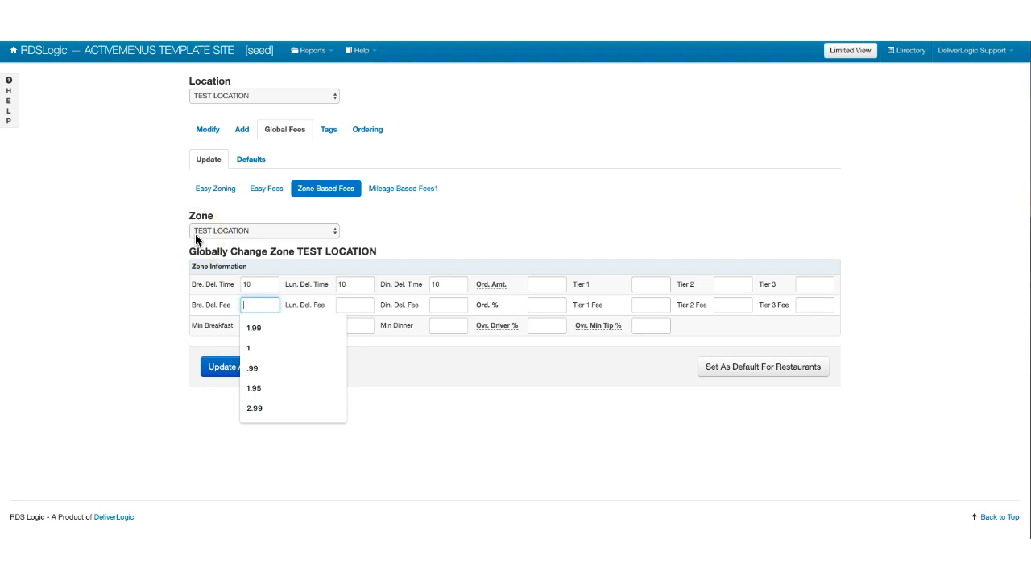
{"action": "type", "text": "1"}
{"action": "key", "text": "Tab"}
{"action": "type", "text": "1"}
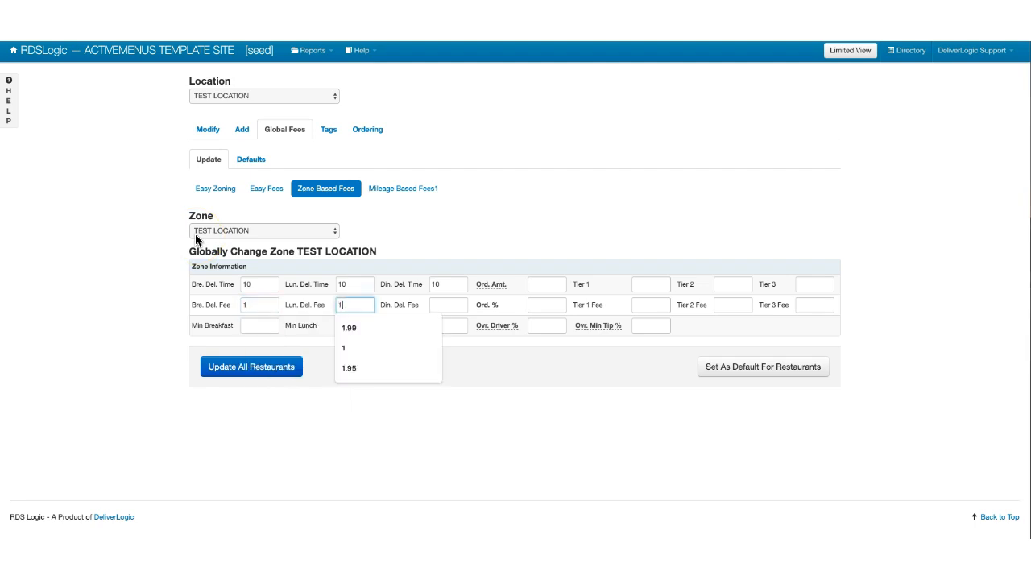
{"action": "key", "text": "Tab"}
{"action": "type", "text": "1"}
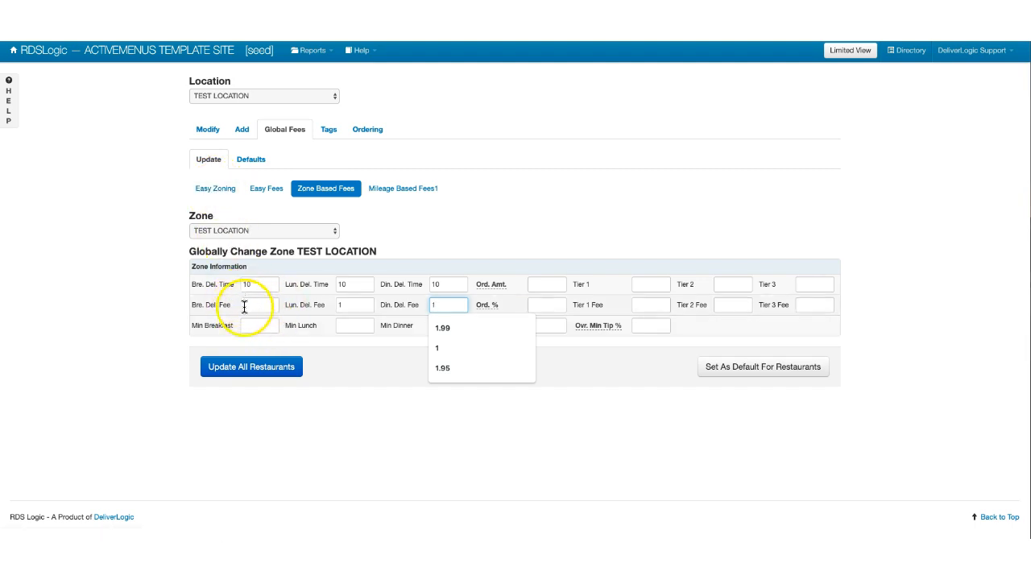
Set the zone's breakfast, lunch and dinner minimum orders to 10.
{"action": "left_click", "coordinate": [267, 328]}
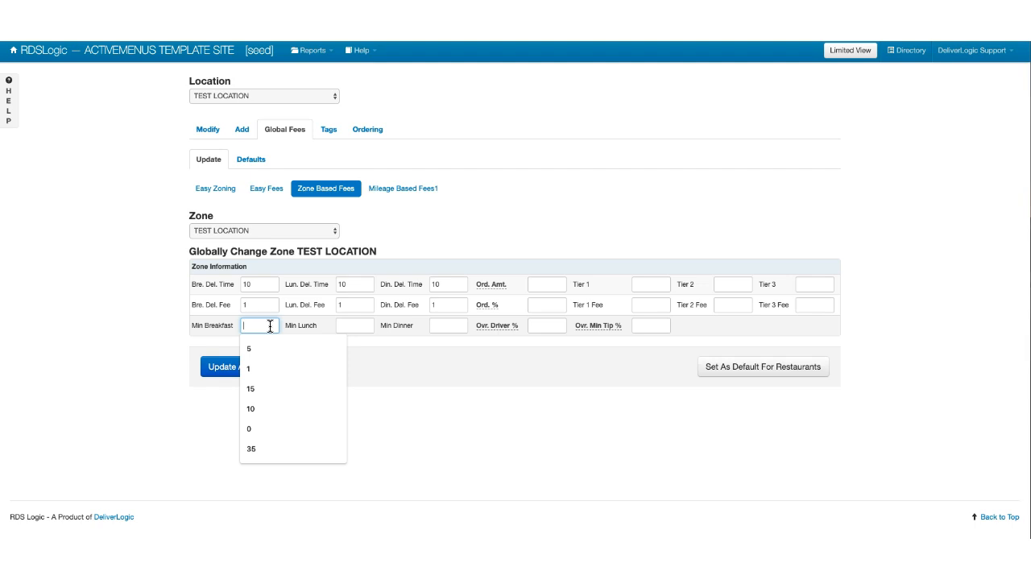
{"action": "type", "text": "10"}
{"action": "key", "text": "Tab"}
{"action": "type", "text": "10"}
{"action": "key", "text": "Tab"}
{"action": "type", "text": "10"}
Set the zone's breakfast, lunch and dinner minimum orders to 1.
{"action": "left_click_drag", "start_coordinate": [265, 330], "coordinate": [215, 329]}
{"action": "type", "text": "1"}
{"action": "key", "text": "Tab"}
{"action": "type", "text": "1"}
{"action": "key", "text": "Tab"}
{"action": "type", "text": "1"}
Set the breakfast delivery fee to .99 and copy that value to the lunch and dinner delivery fees.
{"action": "left_click", "coordinate": [255, 285]}
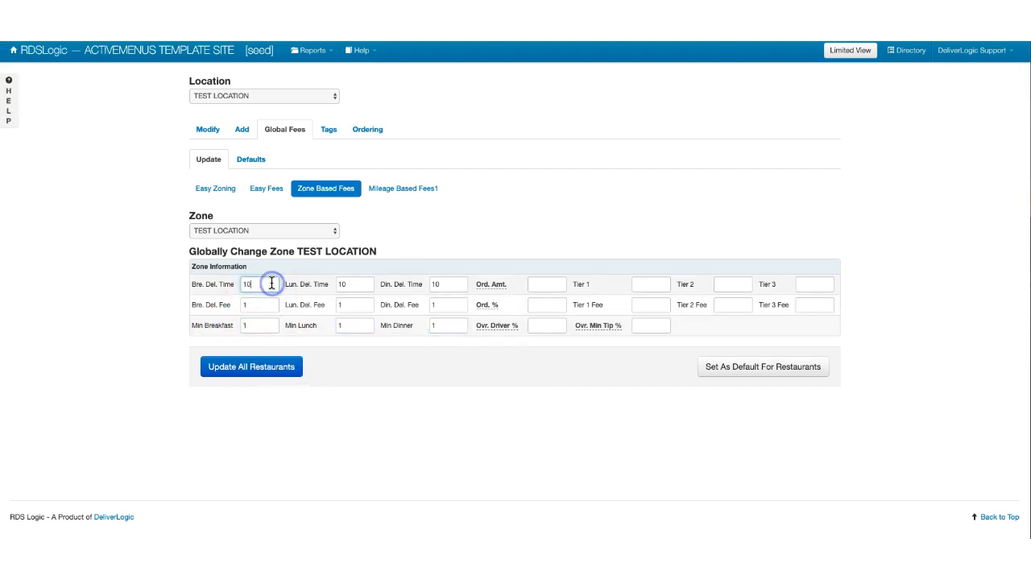
{"action": "left_click", "coordinate": [246, 304]}
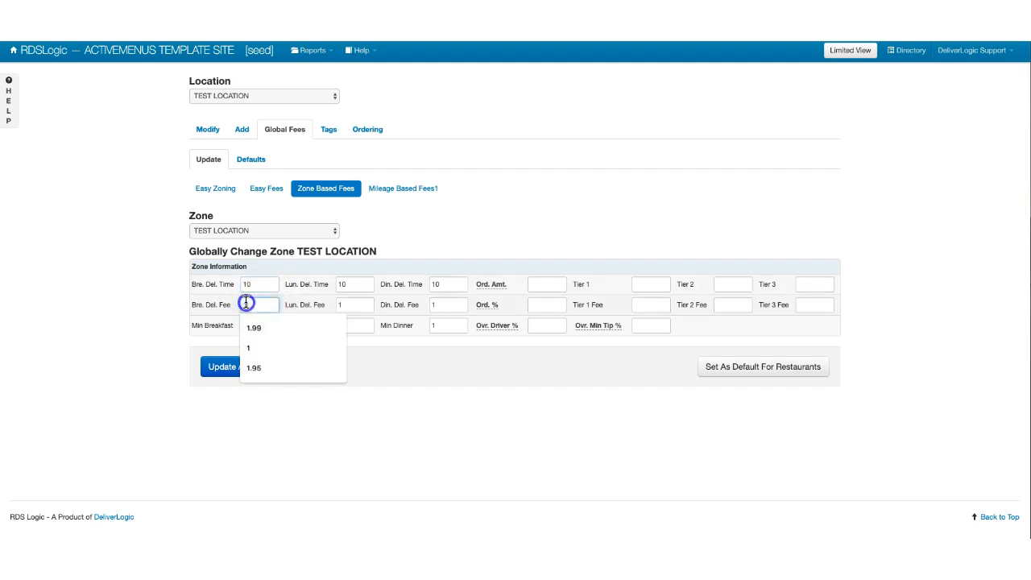
{"action": "type", "text": "1.99"}
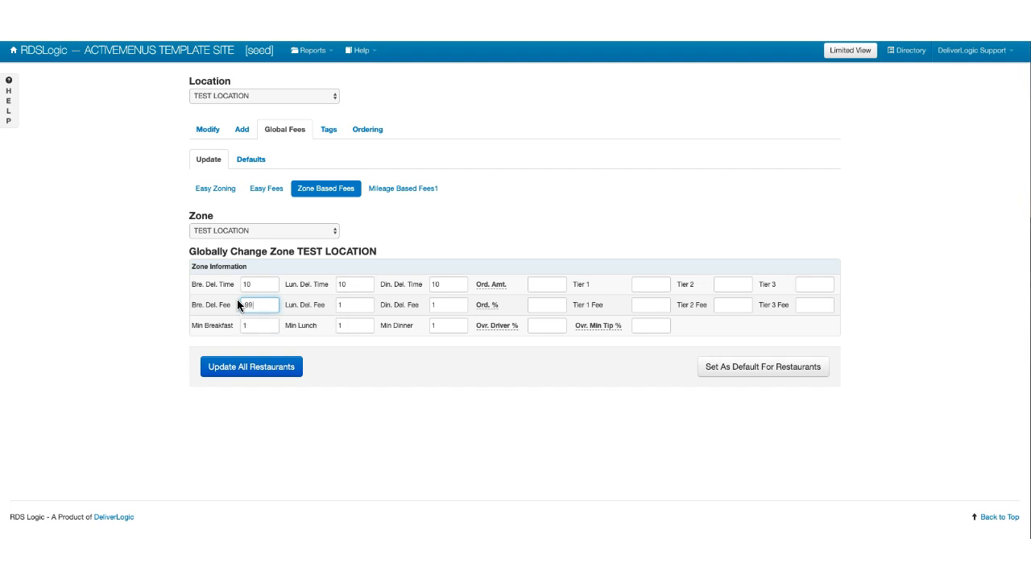
{"action": "left_click_drag", "start_coordinate": [273, 302], "coordinate": [208, 300]}
{"action": "key", "text": "ctrl+c"}
{"action": "key", "text": "Tab"}
{"action": "key", "text": "ctrl+v"}
{"action": "key", "text": "Tab"}
{"action": "key", "text": "ctrl+v"}
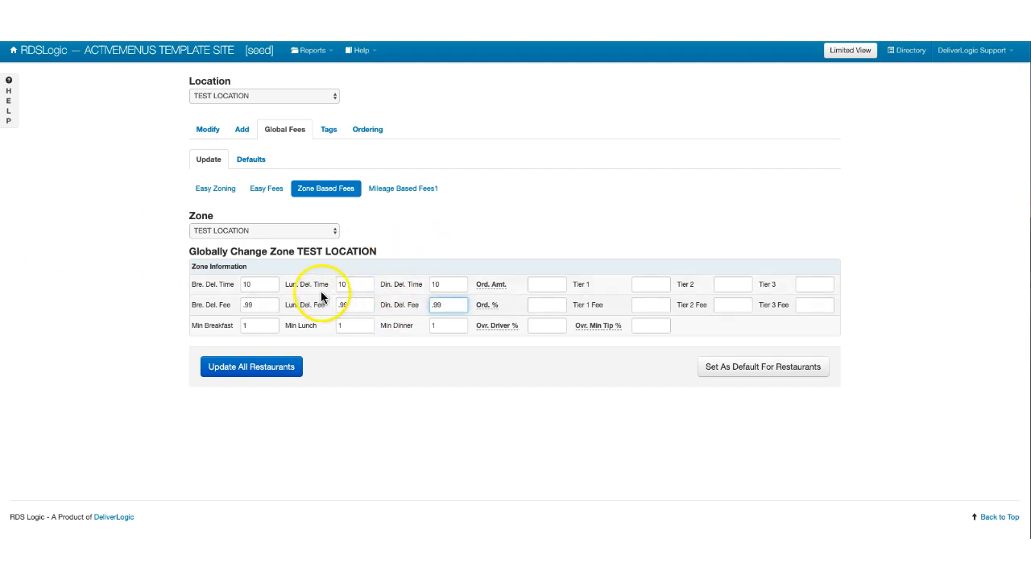
Set the zone's breakfast, lunch and dinner delivery times to 35.
{"action": "double_click", "coordinate": [250, 283]}
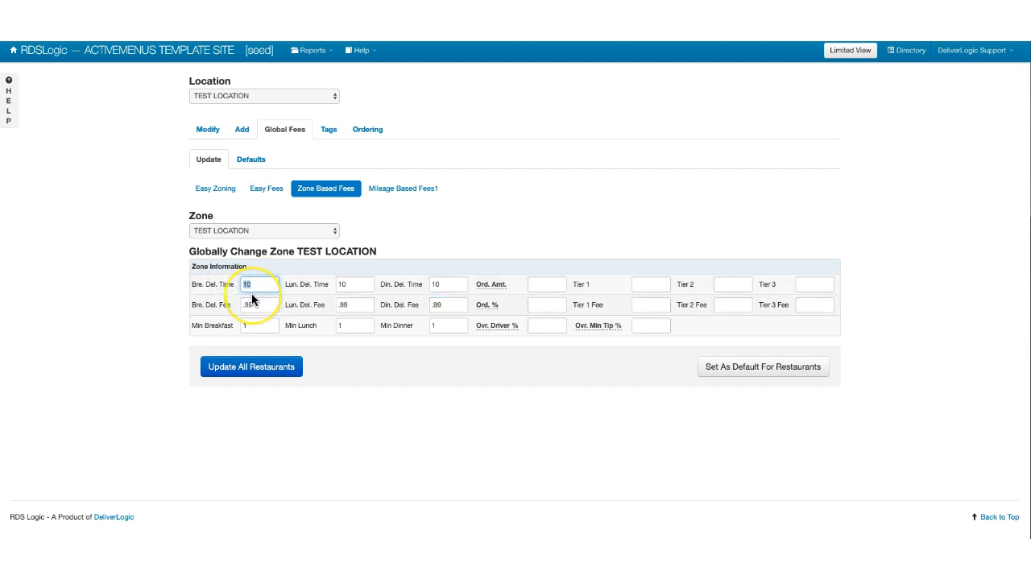
{"action": "type", "text": "2"}
{"action": "key", "text": "BackSpace"}
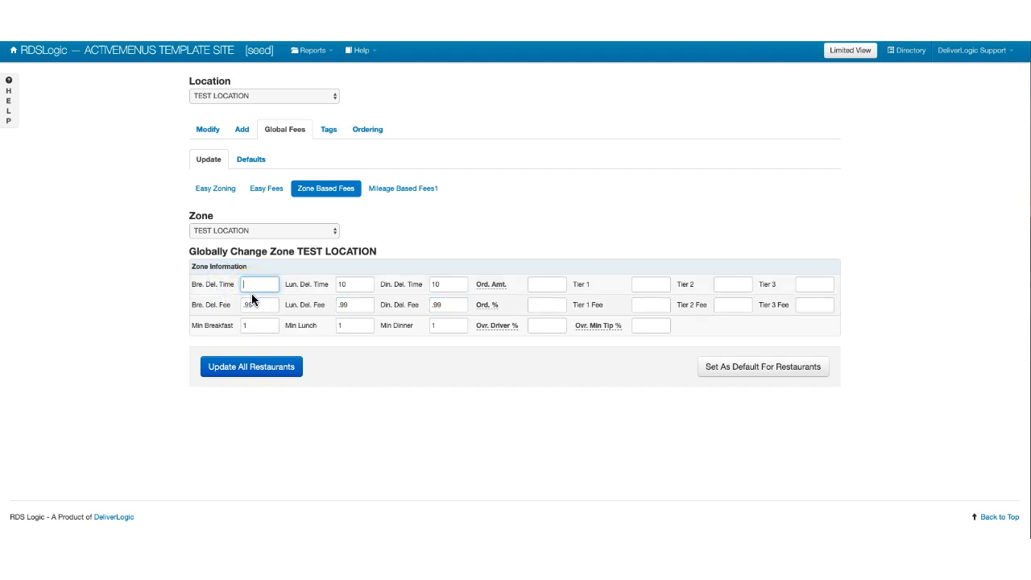
{"action": "type", "text": "35"}
{"action": "key", "text": "Tab"}
{"action": "type", "text": "35"}
{"action": "key", "text": "Tab"}
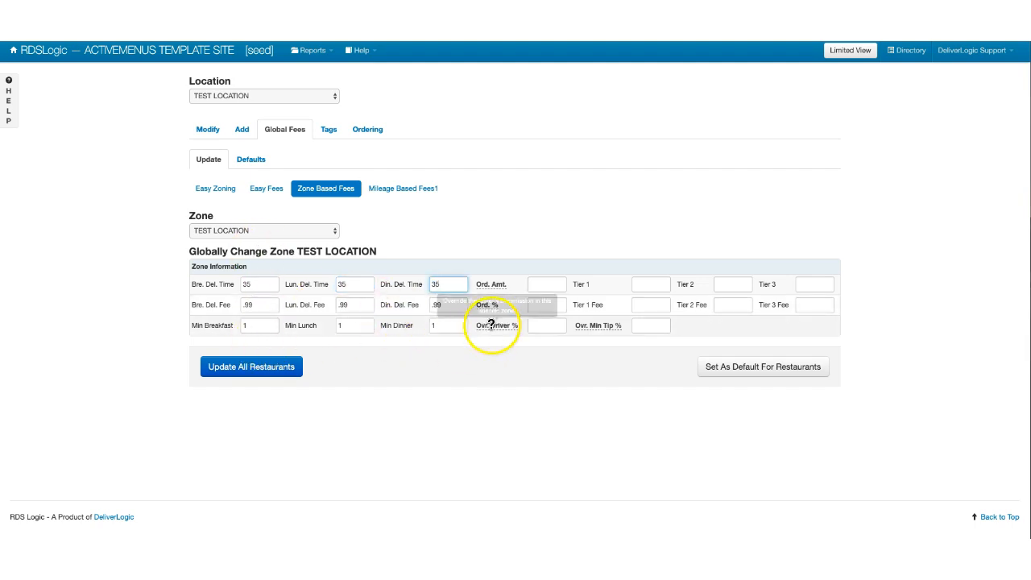
Apply the TEST LOCATION zone fees to all restaurants, set them as the restaurant default, and view the saved defaults.
{"action": "left_click", "coordinate": [267, 372]}
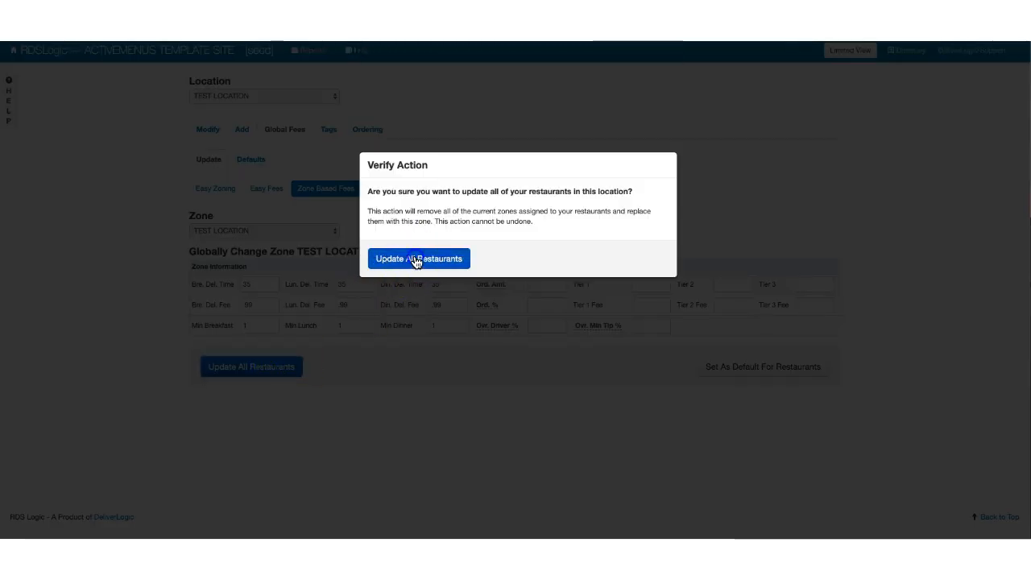
{"action": "left_click", "coordinate": [415, 259]}
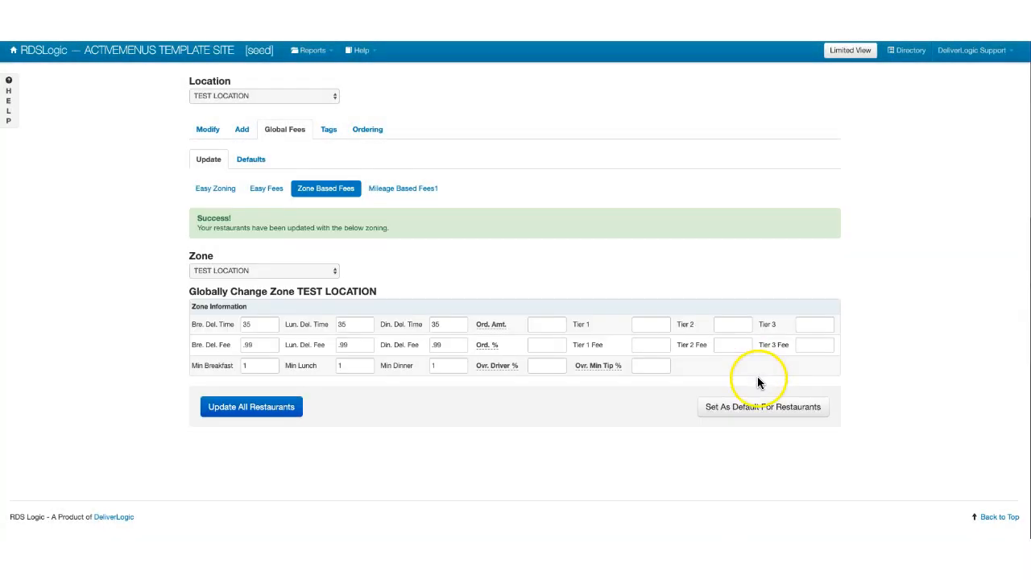
{"action": "left_click", "coordinate": [761, 407]}
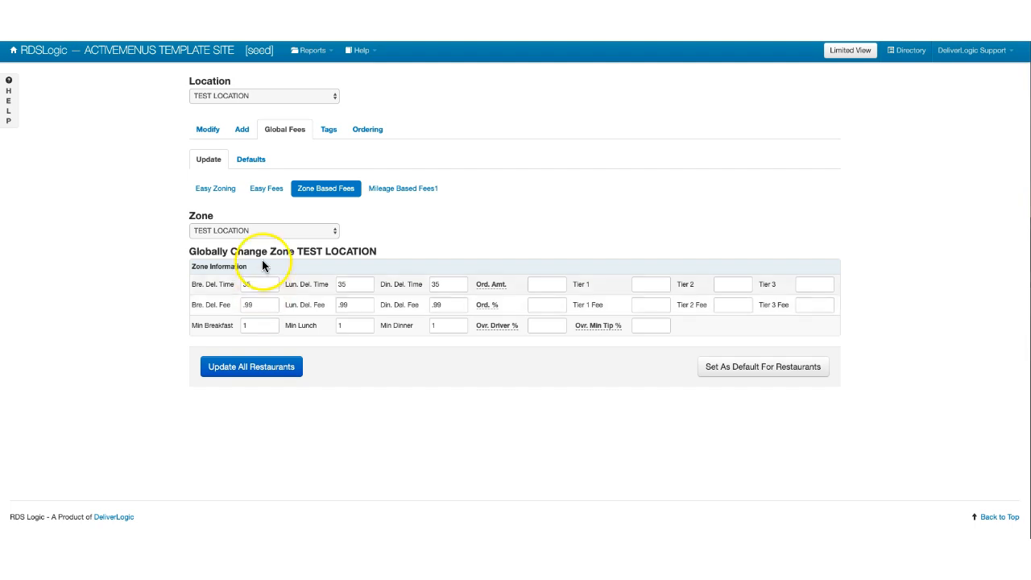
{"action": "left_click", "coordinate": [251, 159]}
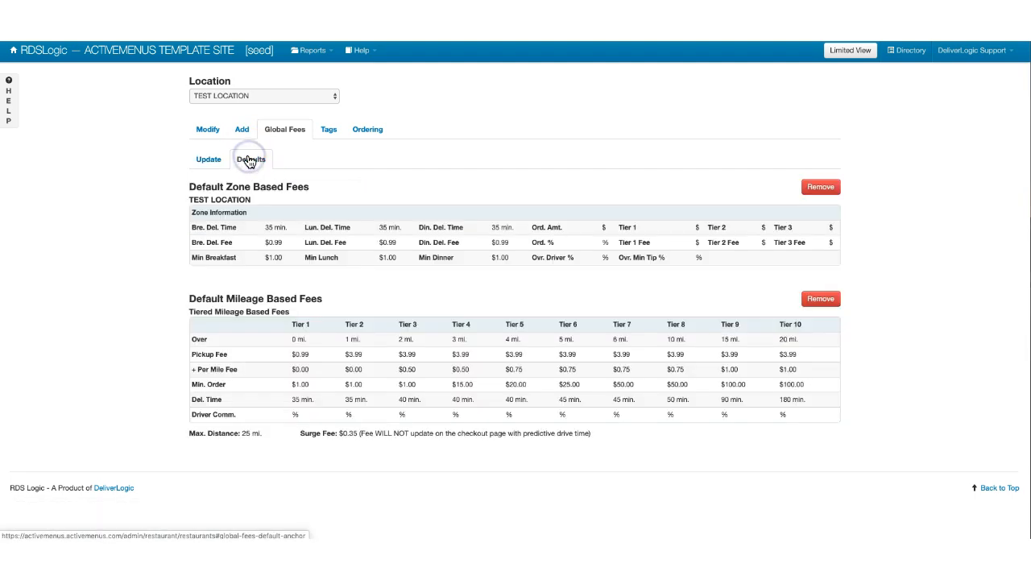